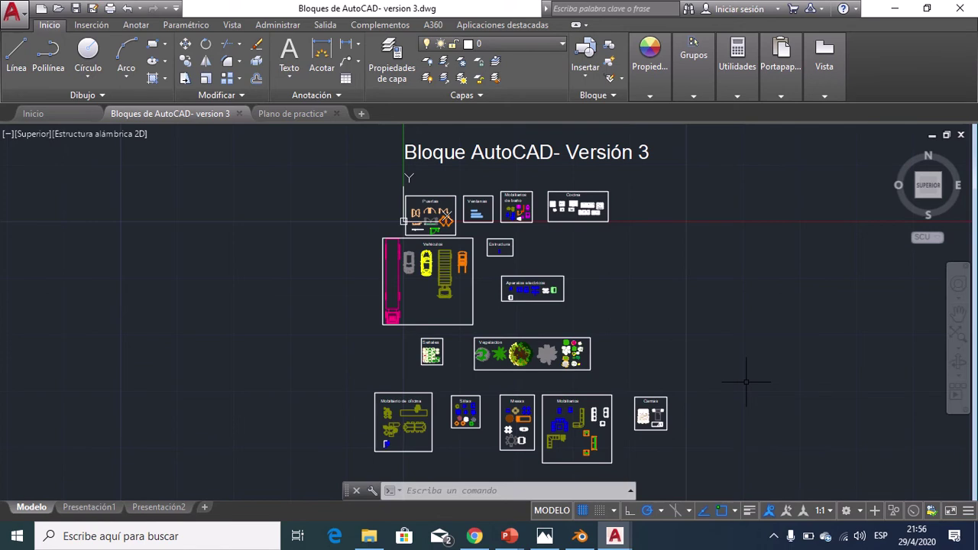
Look over the block library, switching to Plano de practica and back
{"action": "scroll", "coordinate": [519, 251], "scroll_direction": "up", "scroll_amount": 2}
{"action": "scroll", "coordinate": [508, 250], "scroll_direction": "up", "scroll_amount": 2}
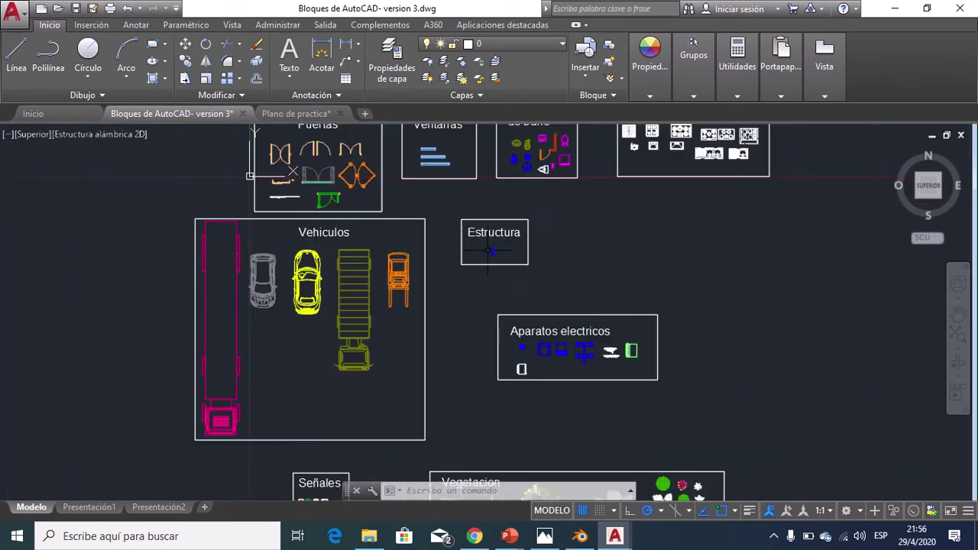
{"action": "scroll", "coordinate": [509, 250], "scroll_direction": "down", "scroll_amount": 2}
{"action": "scroll", "coordinate": [504, 252], "scroll_direction": "down", "scroll_amount": 2}
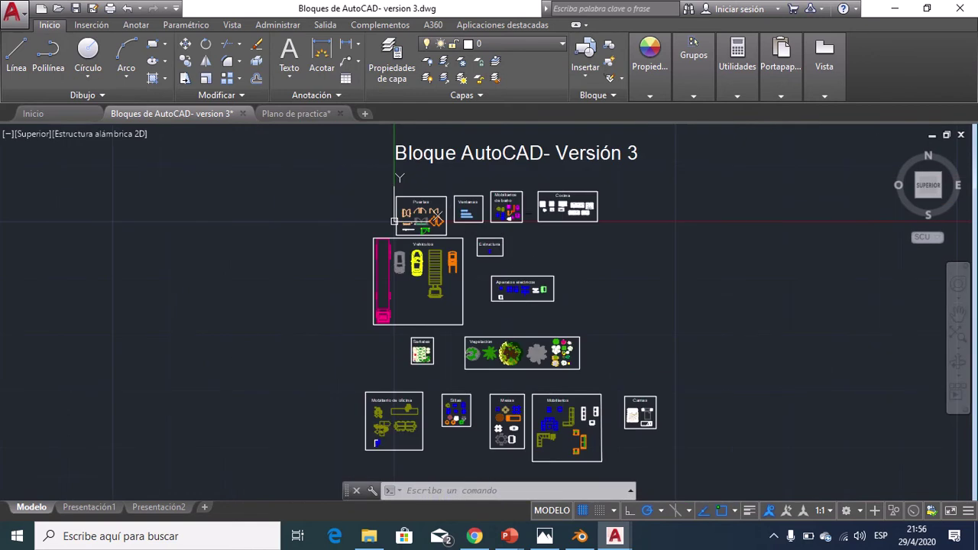
{"action": "scroll", "coordinate": [508, 356], "scroll_direction": "up", "scroll_amount": 2}
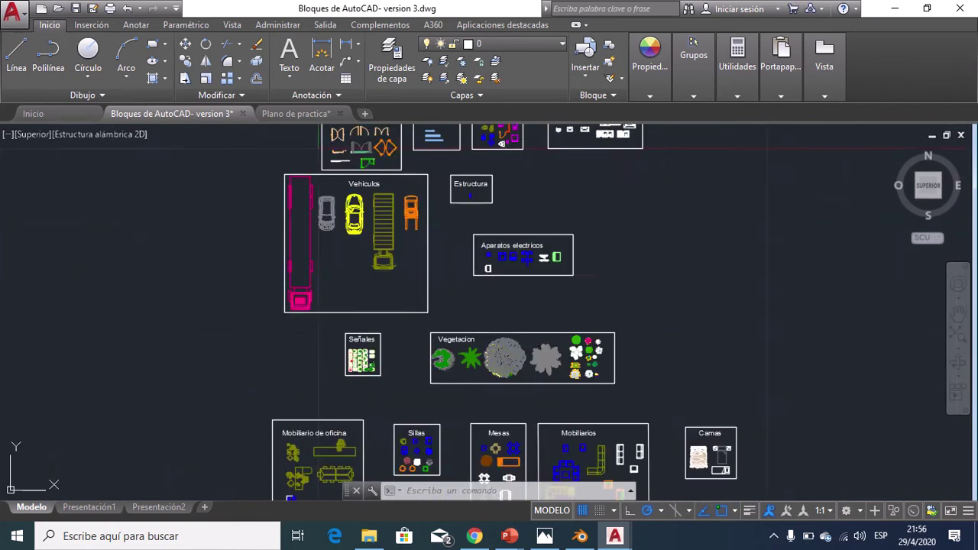
{"action": "scroll", "coordinate": [512, 360], "scroll_direction": "up", "scroll_amount": 4}
{"action": "scroll", "coordinate": [514, 365], "scroll_direction": "up", "scroll_amount": 2}
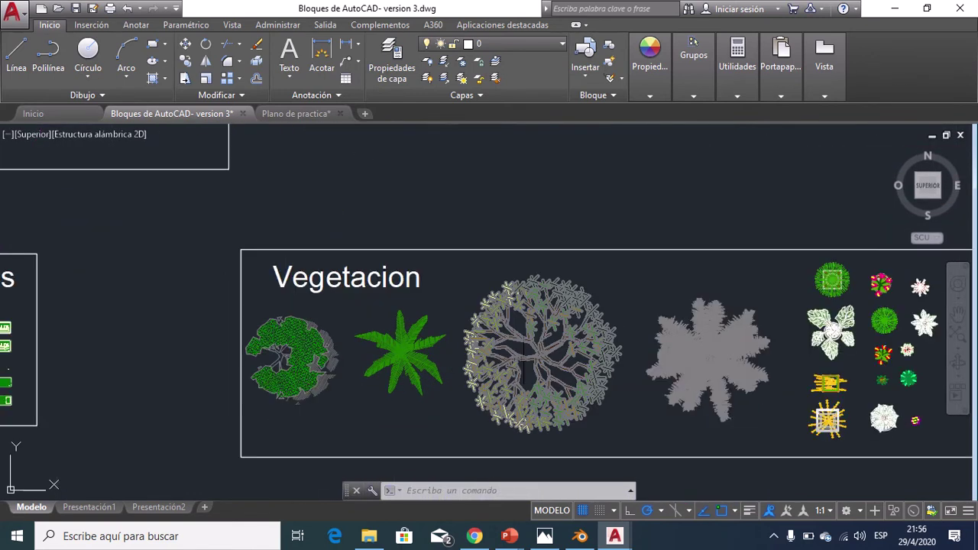
{"action": "scroll", "coordinate": [524, 365], "scroll_direction": "down", "scroll_amount": 2}
{"action": "scroll", "coordinate": [524, 367], "scroll_direction": "down", "scroll_amount": 2}
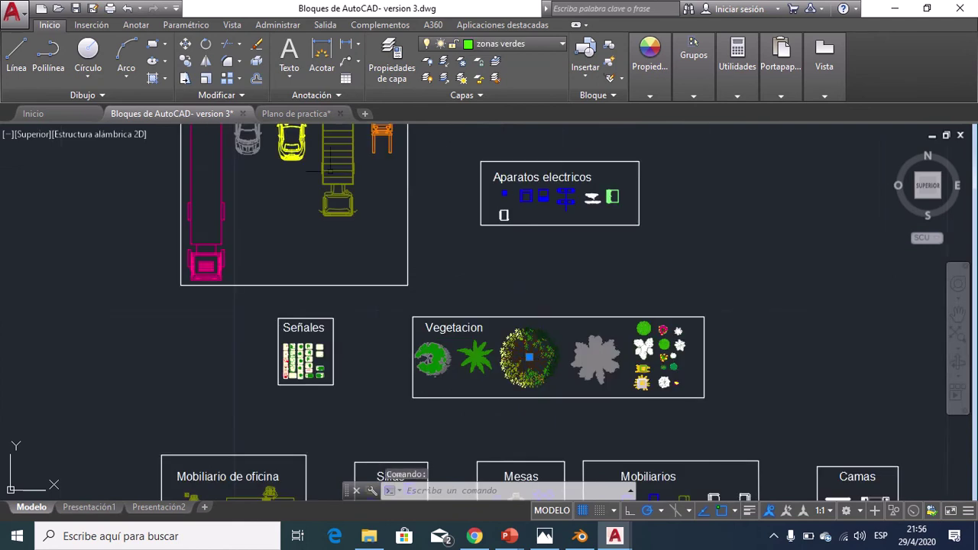
{"action": "left_click", "coordinate": [280, 112]}
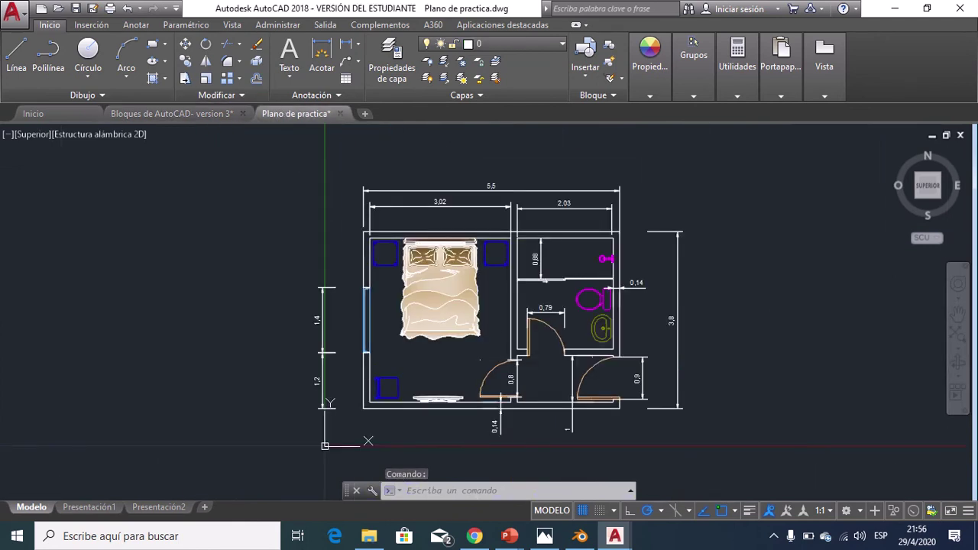
{"action": "left_click", "coordinate": [186, 115]}
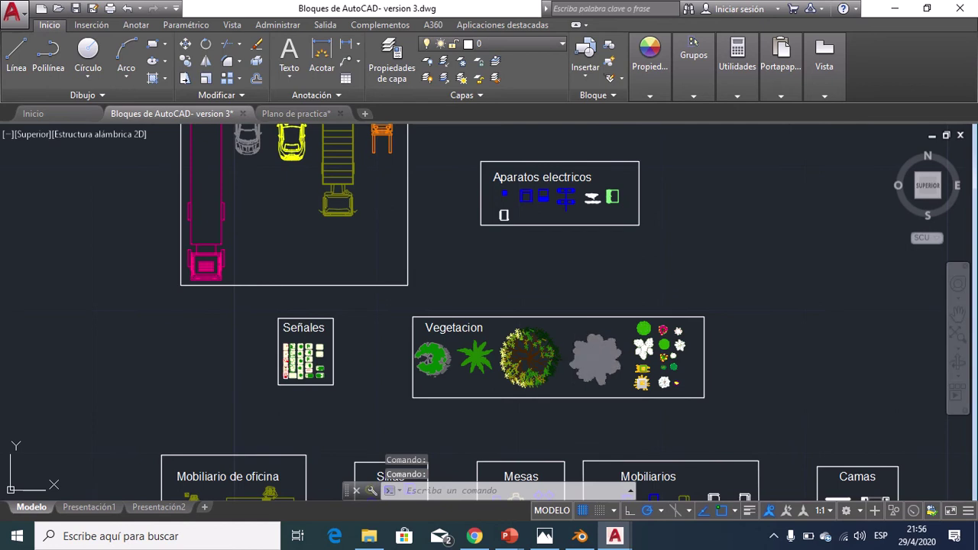
Attempt a selection of the vegetation blocks, then cancel it
{"action": "right_click", "coordinate": [608, 357]}
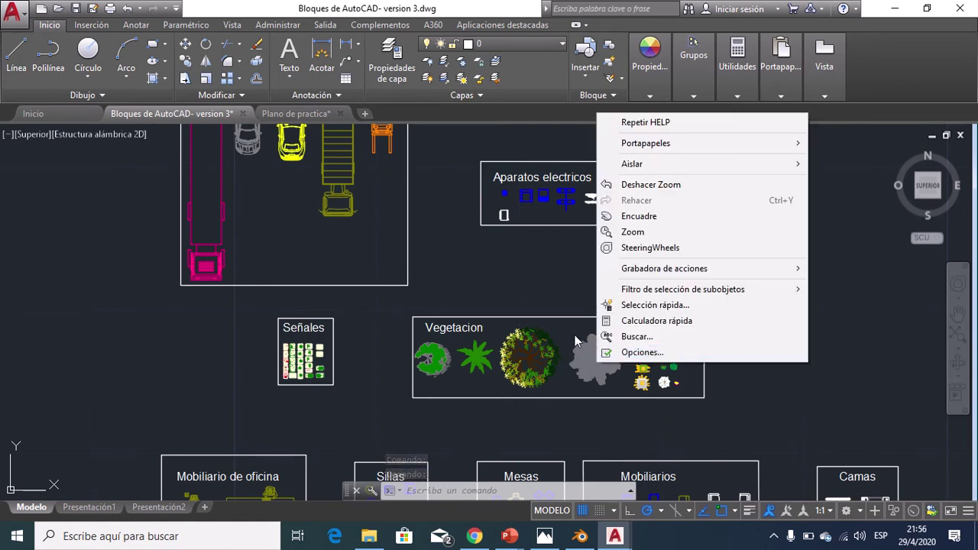
{"action": "left_click", "coordinate": [536, 294]}
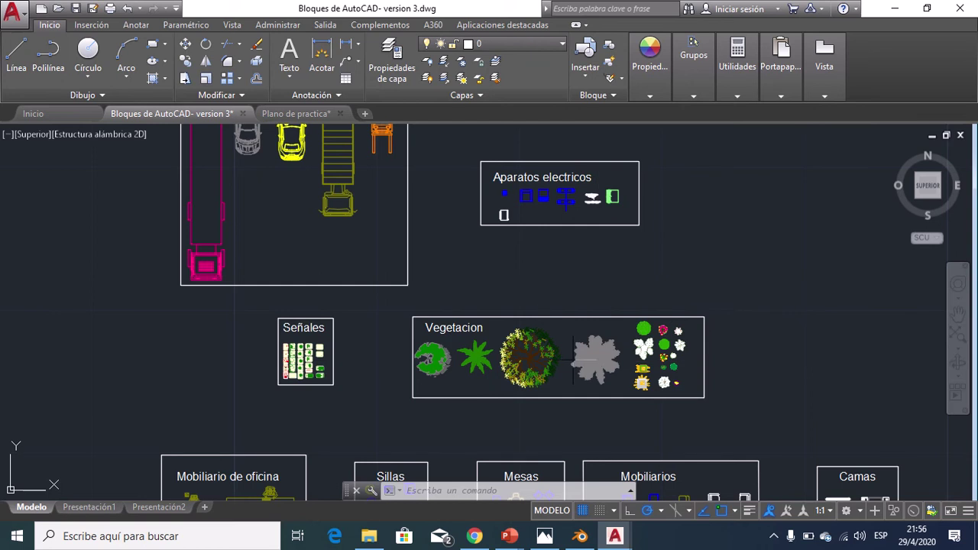
{"action": "left_click", "coordinate": [535, 291]}
{"action": "key", "text": "Escape"}
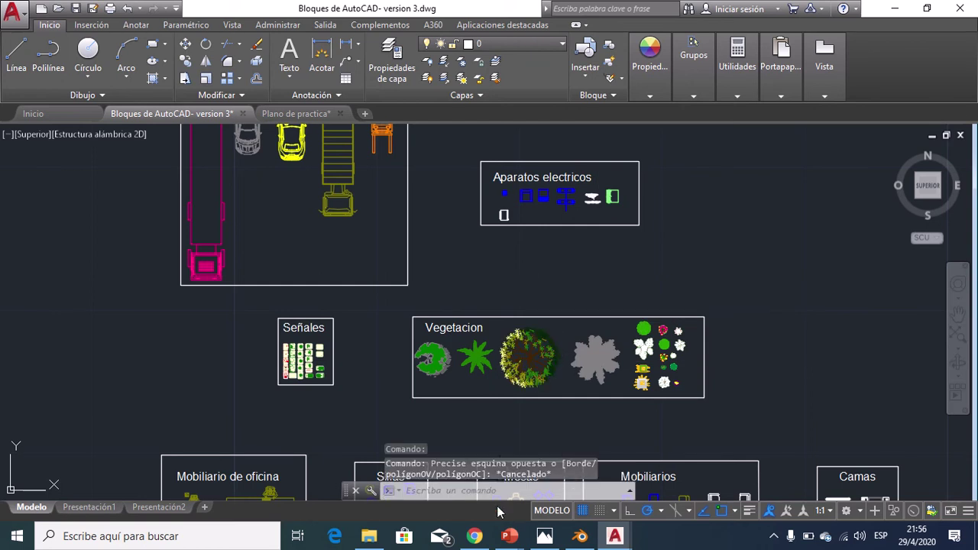
{"action": "mouse_move", "coordinate": [509, 537]}
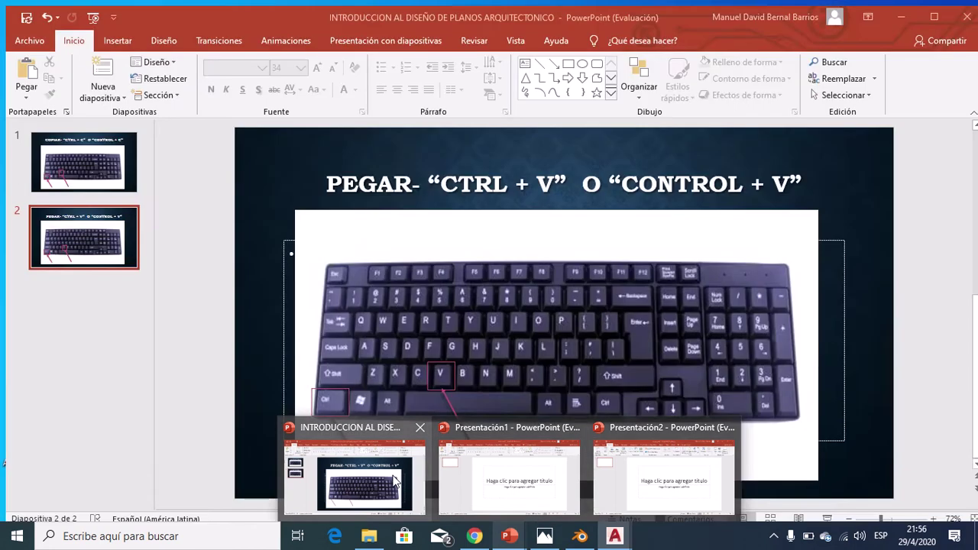
Present the COPIAR slide full screen in PowerPoint and advance to the PEGAR slide
{"action": "left_click", "coordinate": [355, 470]}
{"action": "left_click", "coordinate": [111, 167]}
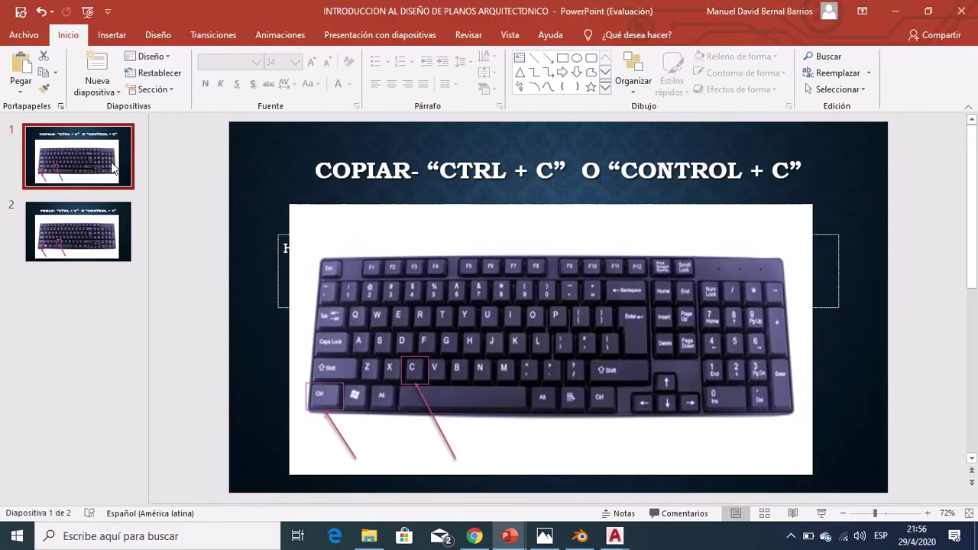
{"action": "left_click", "coordinate": [820, 513]}
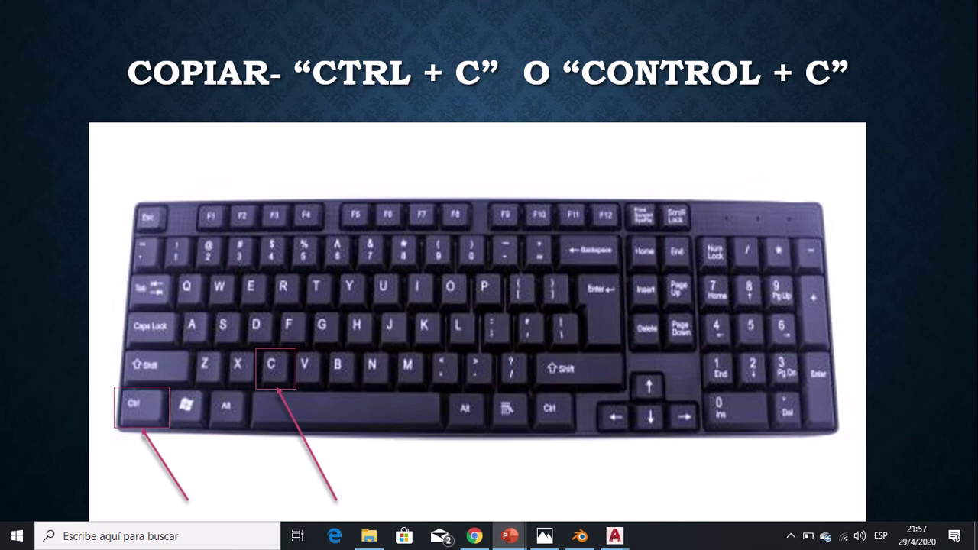
{"action": "left_click", "coordinate": [219, 124]}
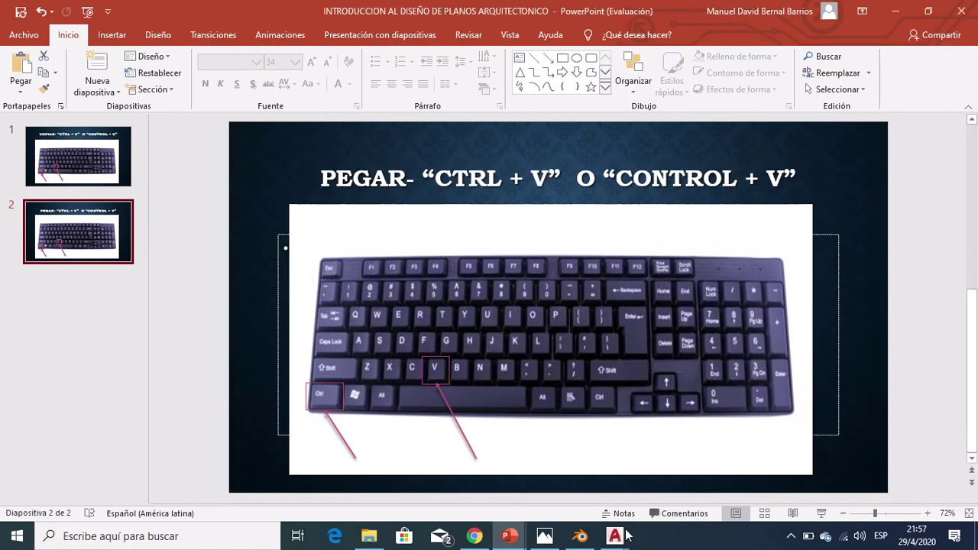
Back in the block library drawing, frame the Vegetacion set and select the round tree
{"action": "mouse_move", "coordinate": [614, 536]}
{"action": "left_click", "coordinate": [542, 487]}
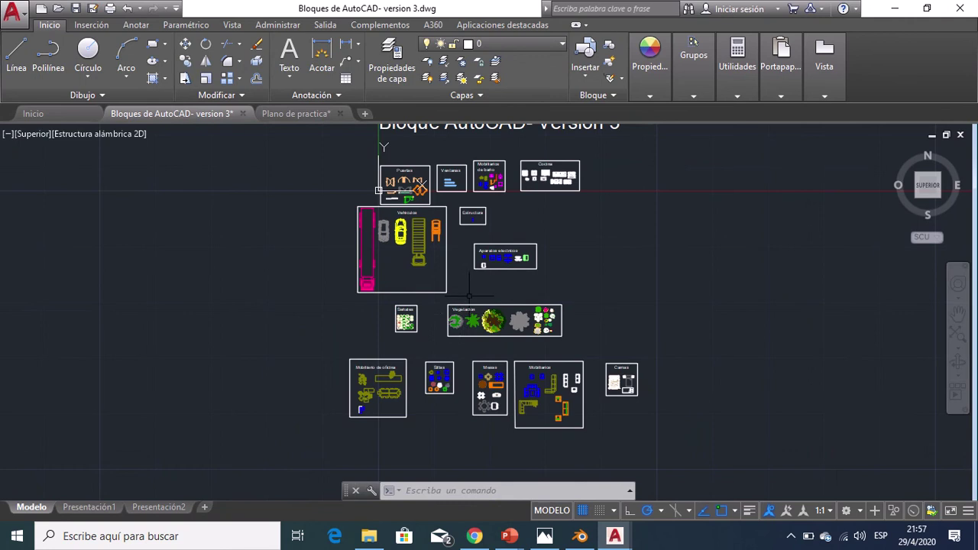
{"action": "scroll", "coordinate": [405, 221], "scroll_direction": "up", "scroll_amount": 2}
{"action": "scroll", "coordinate": [412, 217], "scroll_direction": "up", "scroll_amount": 2}
{"action": "scroll", "coordinate": [410, 221], "scroll_direction": "up", "scroll_amount": 2}
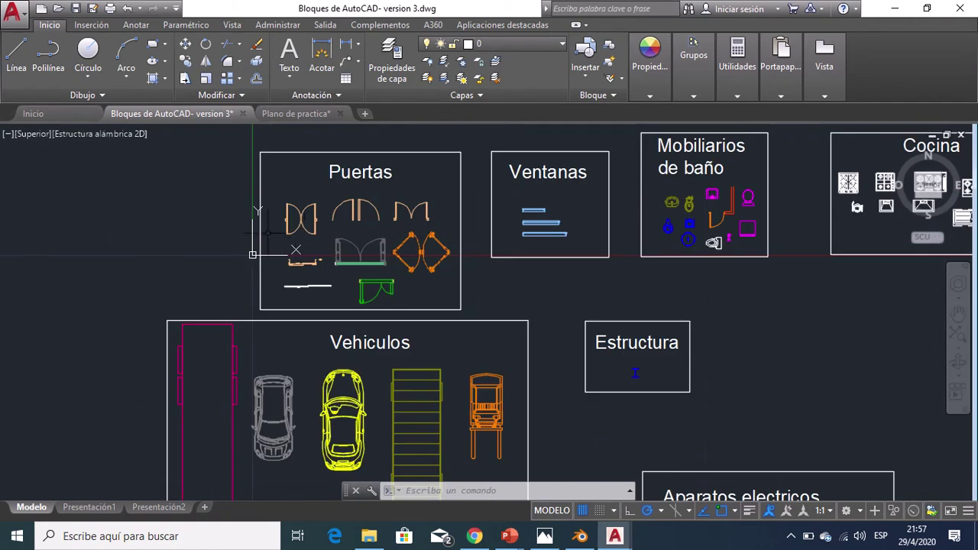
{"action": "scroll", "coordinate": [267, 231], "scroll_direction": "up", "scroll_amount": 2}
{"action": "scroll", "coordinate": [269, 237], "scroll_direction": "up", "scroll_amount": 2}
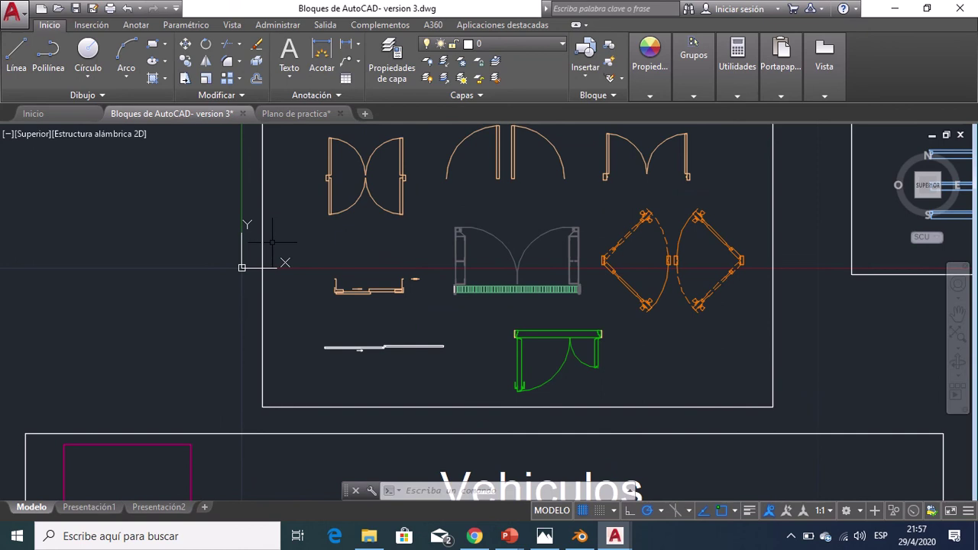
{"action": "scroll", "coordinate": [272, 242], "scroll_direction": "down", "scroll_amount": 2}
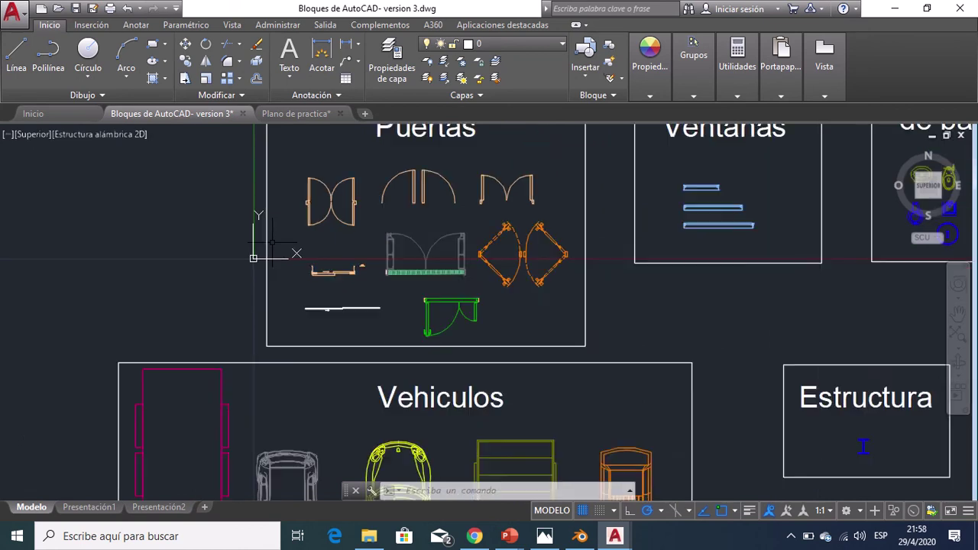
{"action": "scroll", "coordinate": [272, 242], "scroll_direction": "down", "scroll_amount": 4}
{"action": "middle_click_drag", "start_coordinate": [321, 351], "coordinate": [322, 264]}
{"action": "scroll", "coordinate": [321, 264], "scroll_direction": "down", "scroll_amount": 2}
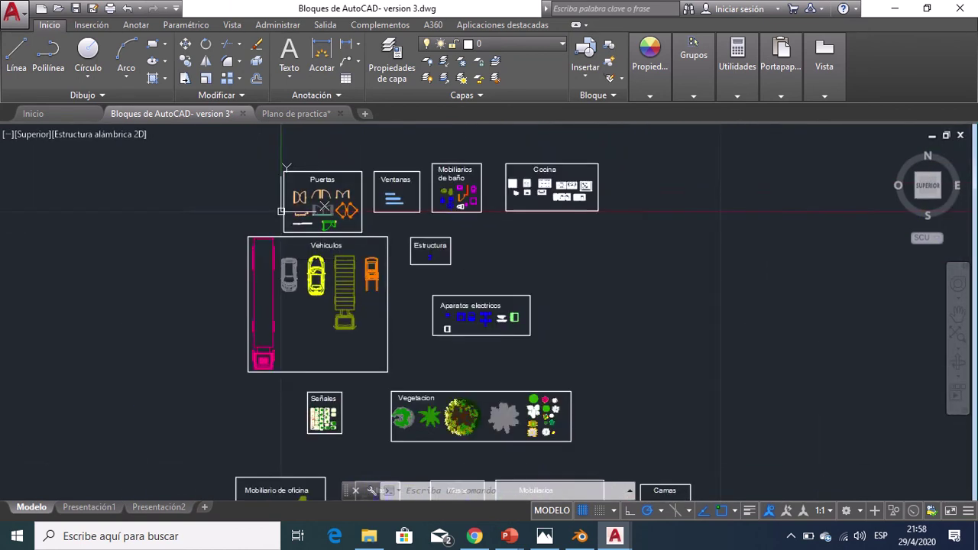
{"action": "scroll", "coordinate": [436, 395], "scroll_direction": "up", "scroll_amount": 2}
{"action": "scroll", "coordinate": [408, 343], "scroll_direction": "up", "scroll_amount": 2}
{"action": "scroll", "coordinate": [447, 375], "scroll_direction": "up", "scroll_amount": 2}
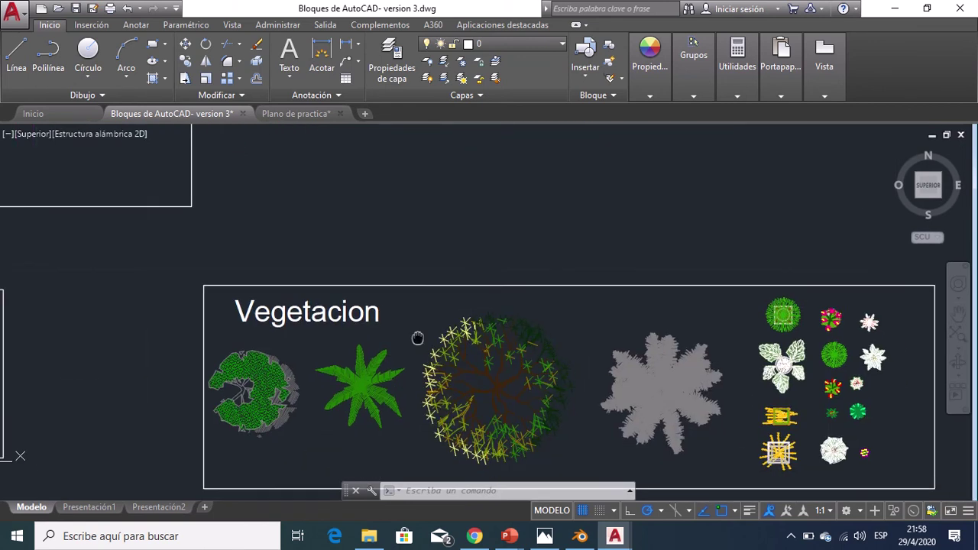
{"action": "middle_click_drag", "start_coordinate": [447, 380], "coordinate": [415, 327]}
{"action": "left_click", "coordinate": [415, 327]}
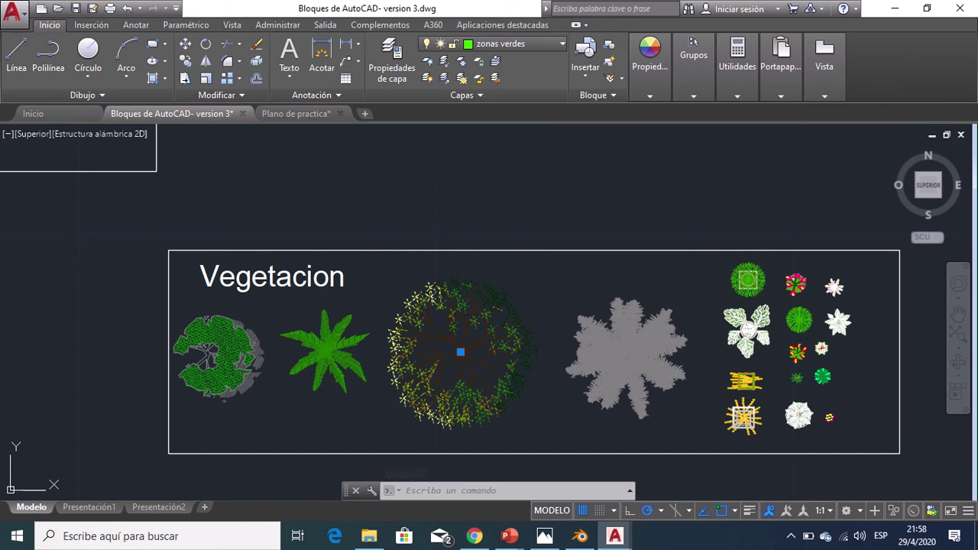
Copy the round tree and paste it right of the bedroom plan in Plano de practica
{"action": "key", "text": "ctrl+c"}
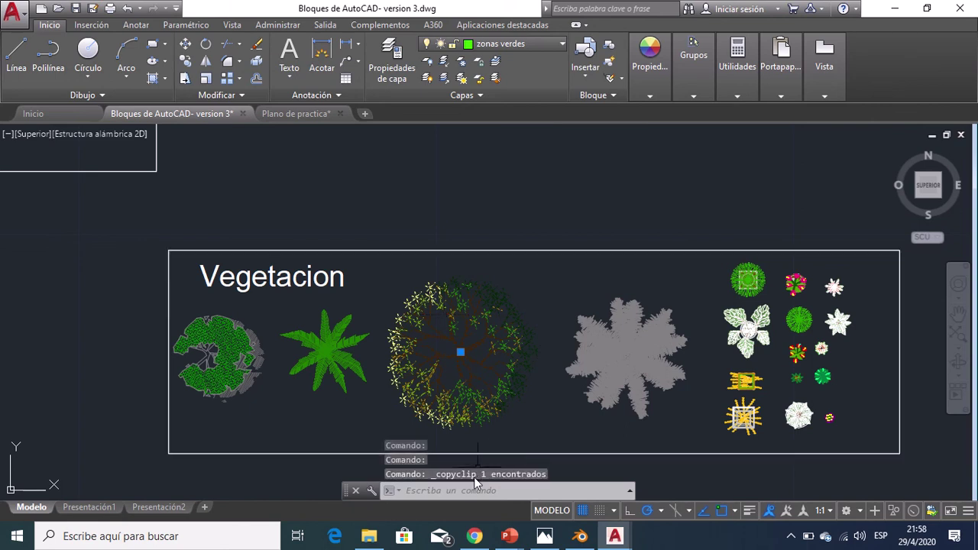
{"action": "left_click", "coordinate": [292, 113]}
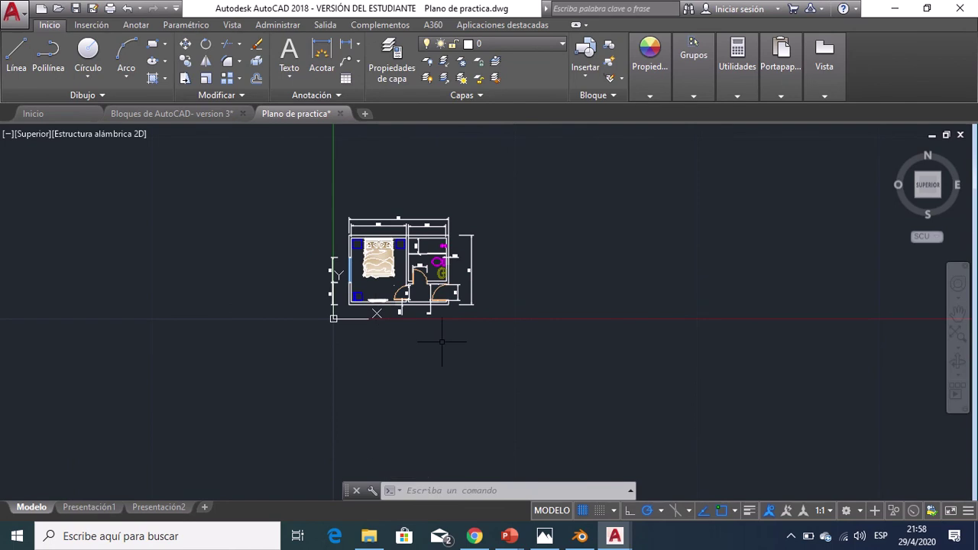
{"action": "key", "text": "ctrl+v"}
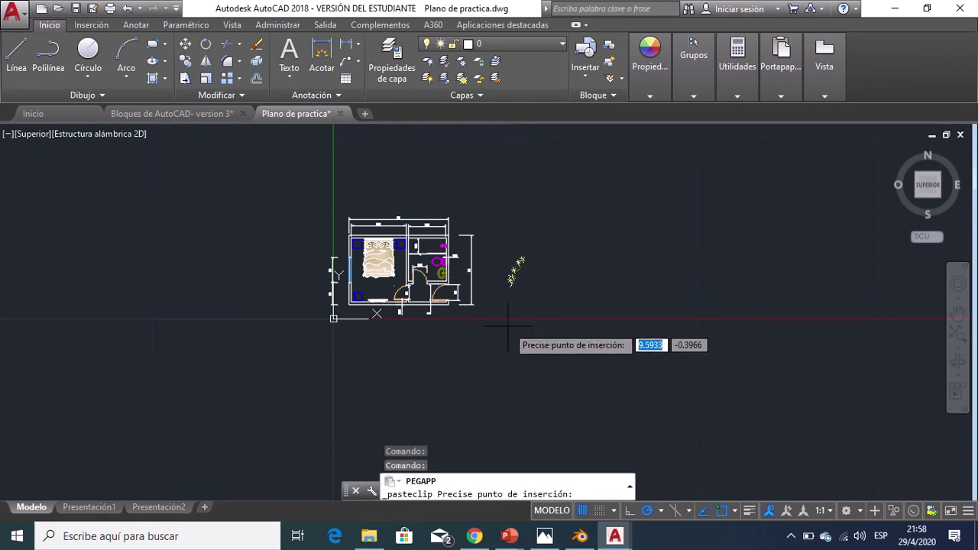
{"action": "left_click", "coordinate": [507, 307]}
{"action": "scroll", "coordinate": [510, 306], "scroll_direction": "up", "scroll_amount": 2}
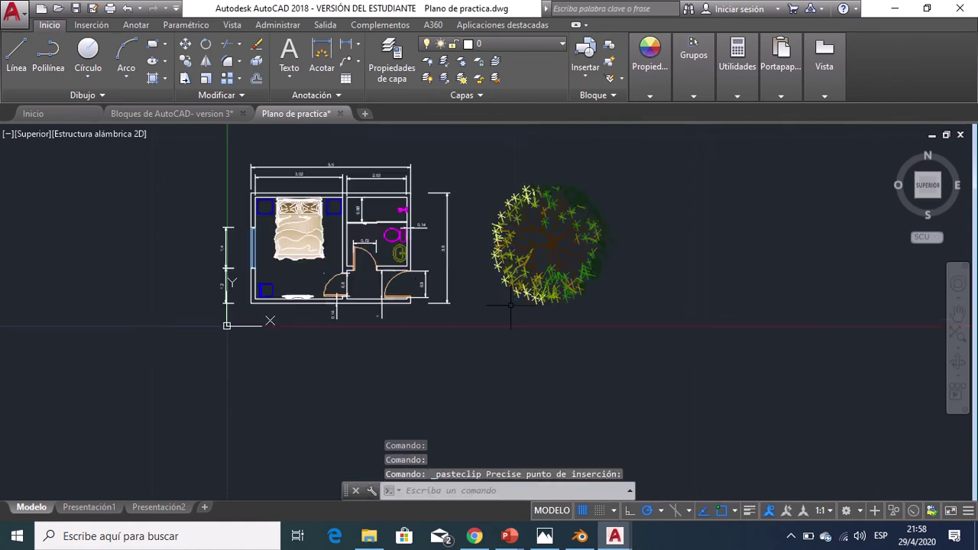
{"action": "left_click", "coordinate": [220, 117]}
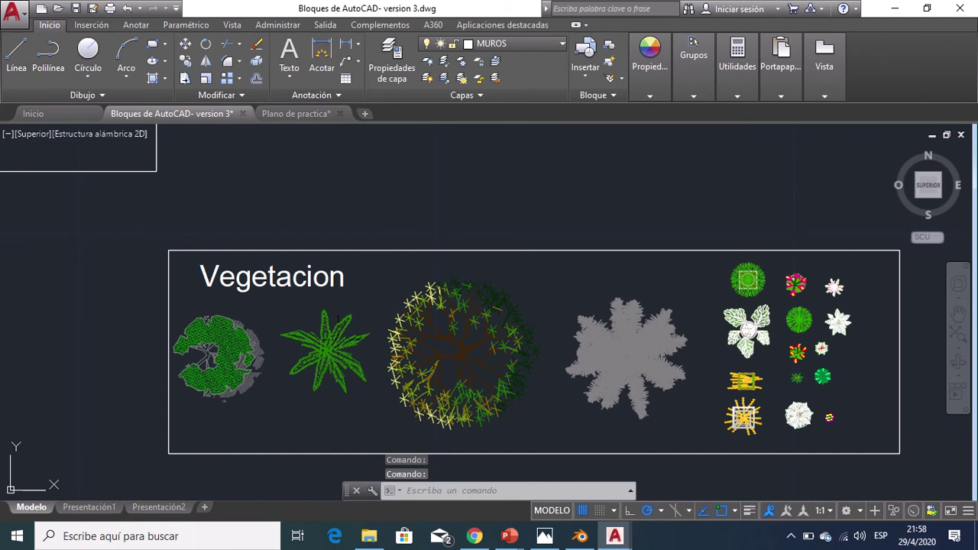
Copy the palm block and paste it below the tree in Plano de practica
{"action": "key", "text": "ctrl+c"}
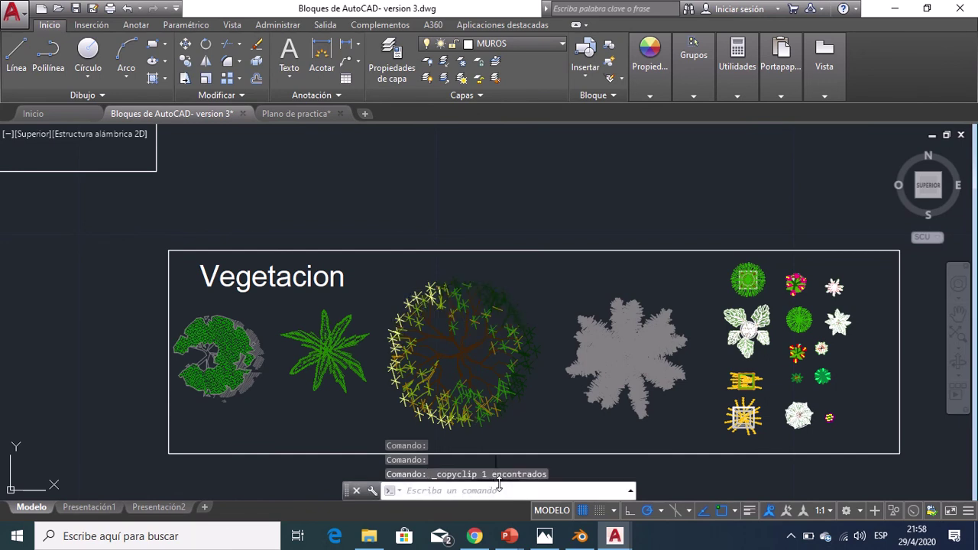
{"action": "left_click", "coordinate": [293, 114]}
{"action": "key", "text": "ctrl+v"}
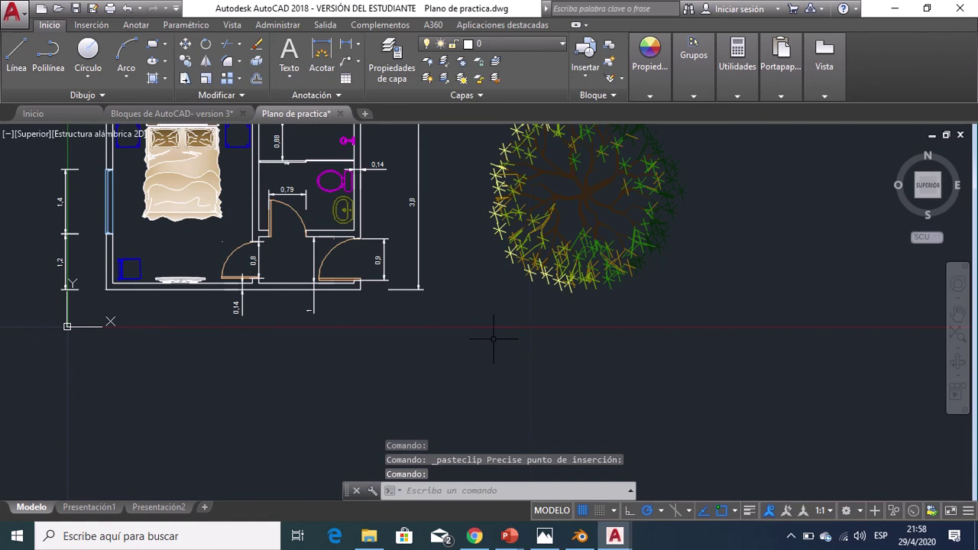
{"action": "key", "text": "ctrl+v"}
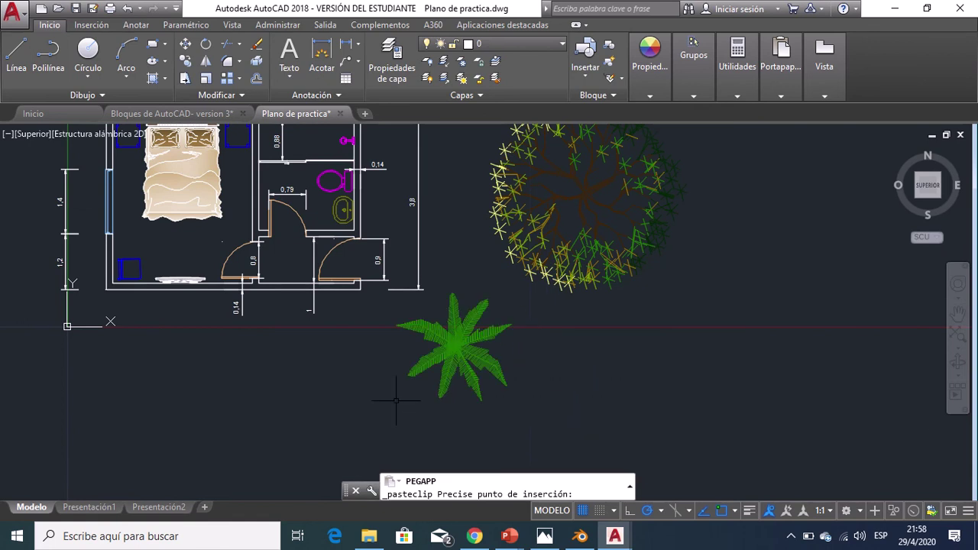
{"action": "left_click", "coordinate": [396, 400]}
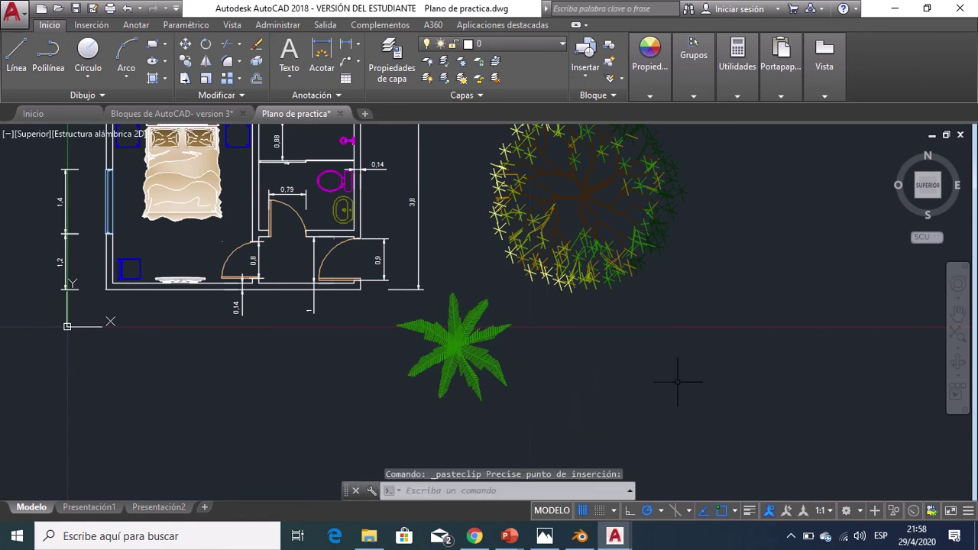